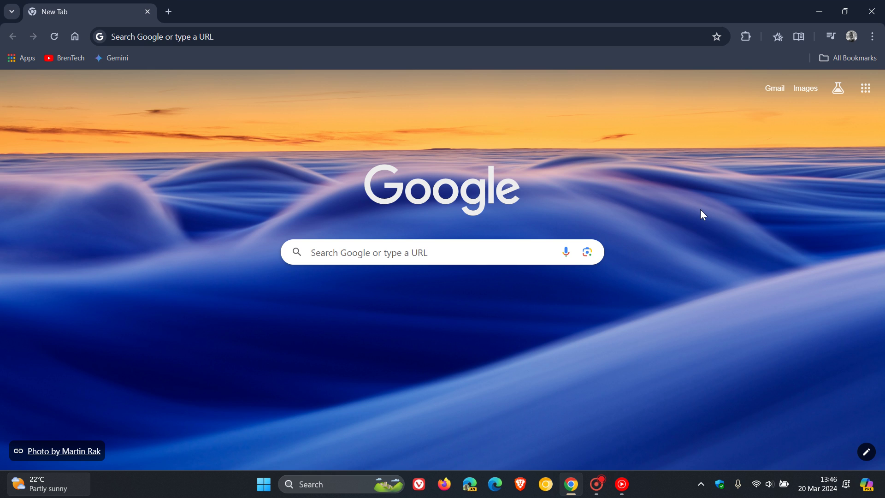
Step: Go to chrome://flags and filter the experiments list by "refresh"
{"action": "left_click", "coordinate": [873, 36]}
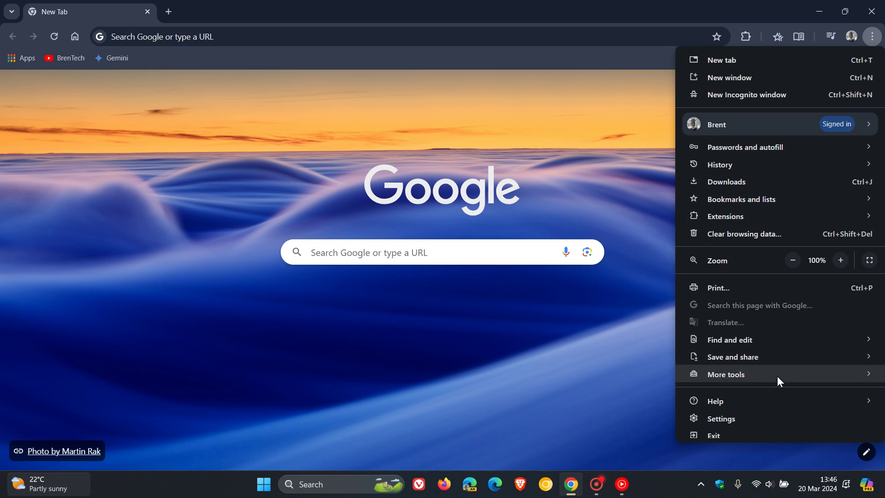
{"action": "left_click", "coordinate": [581, 129]}
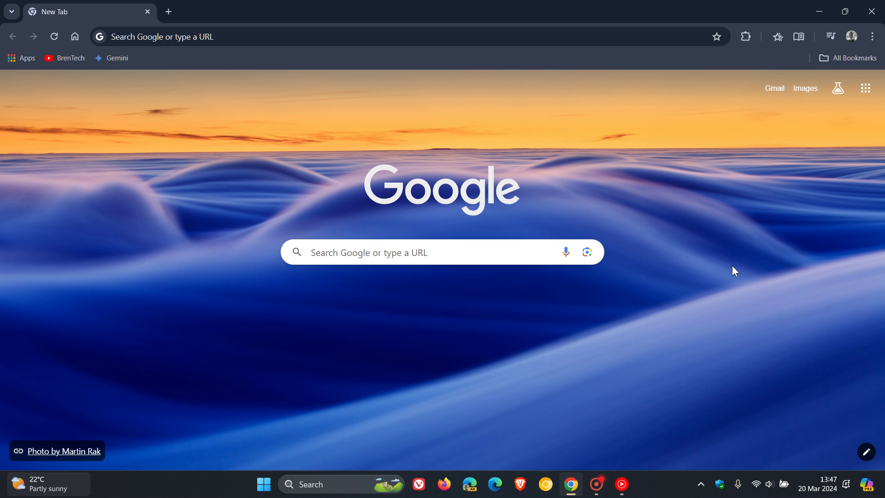
{"action": "left_click", "coordinate": [199, 40]}
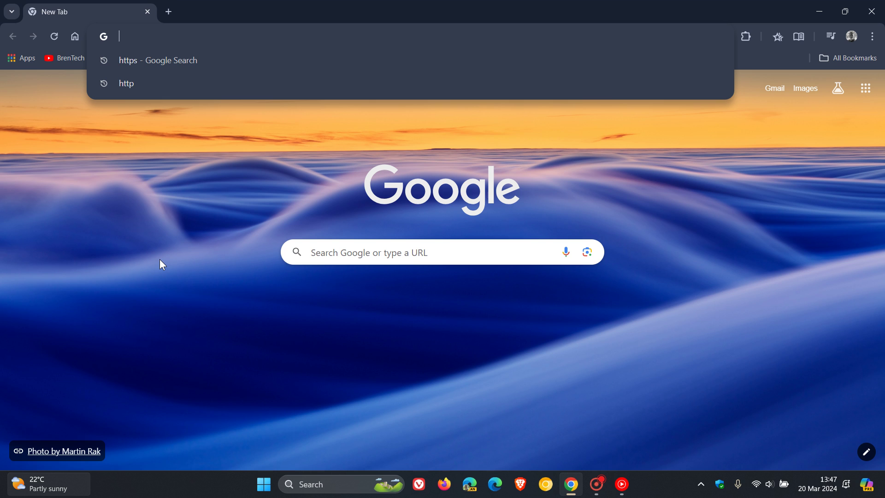
{"action": "type", "text": "cf"}
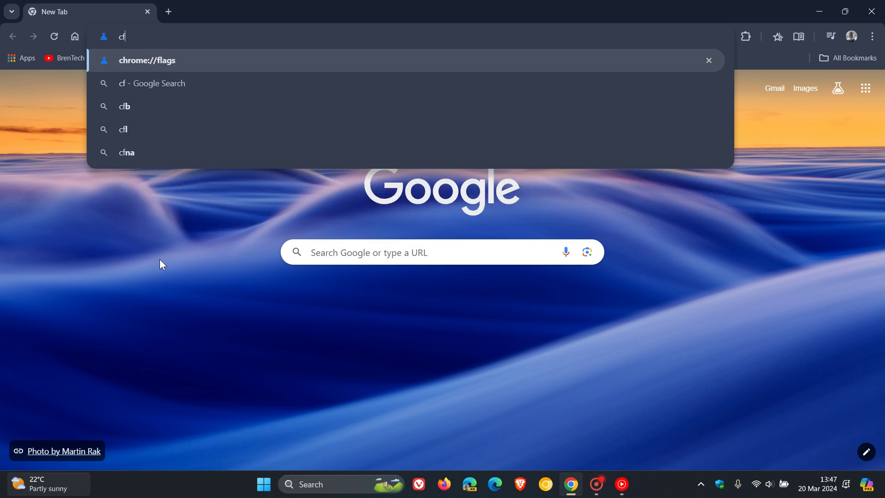
{"action": "key", "text": "Return"}
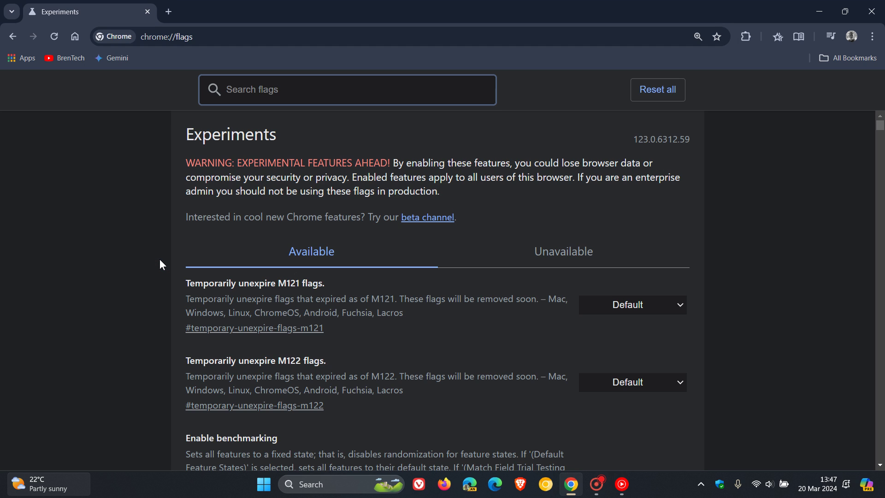
{"action": "type", "text": "r"}
{"action": "type", "text": "efresh"}
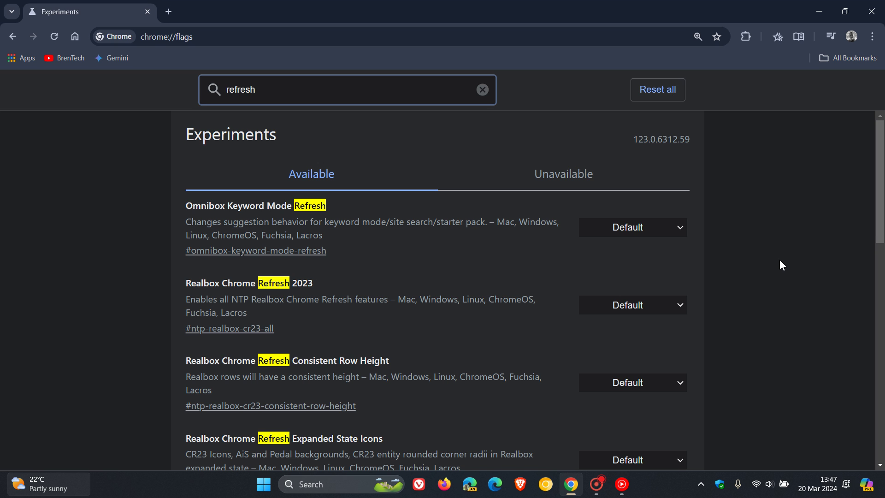
{"action": "scroll", "coordinate": [780, 265], "scroll_direction": "down", "scroll_amount": 2}
{"action": "scroll", "coordinate": [781, 267], "scroll_direction": "down", "scroll_amount": 2}
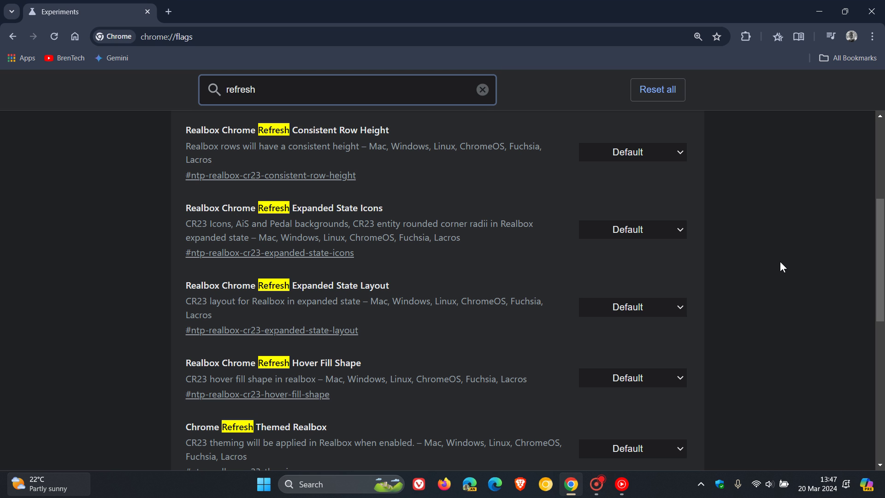
{"action": "scroll", "coordinate": [781, 268], "scroll_direction": "down", "scroll_amount": 3}
{"action": "scroll", "coordinate": [781, 269], "scroll_direction": "down", "scroll_amount": 3}
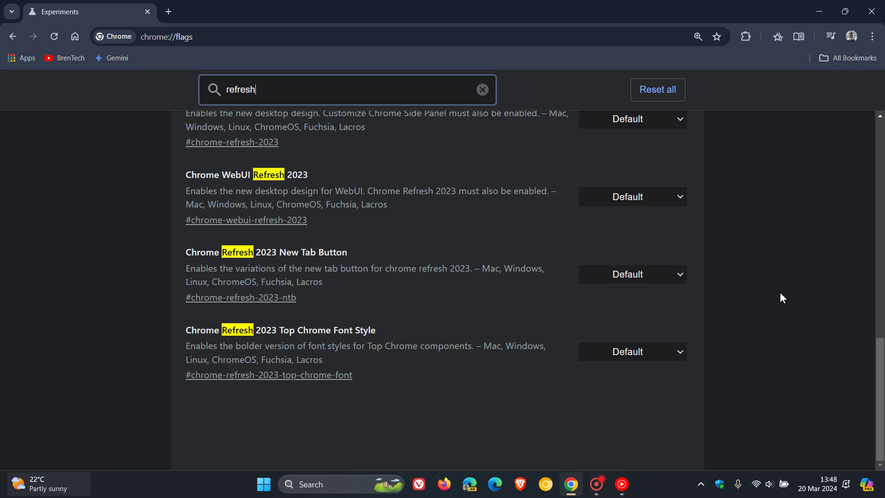
{"action": "scroll", "coordinate": [780, 297], "scroll_direction": "up", "scroll_amount": 5}
{"action": "scroll", "coordinate": [780, 297], "scroll_direction": "up", "scroll_amount": 3}
{"action": "scroll", "coordinate": [781, 293], "scroll_direction": "up", "scroll_amount": 1}
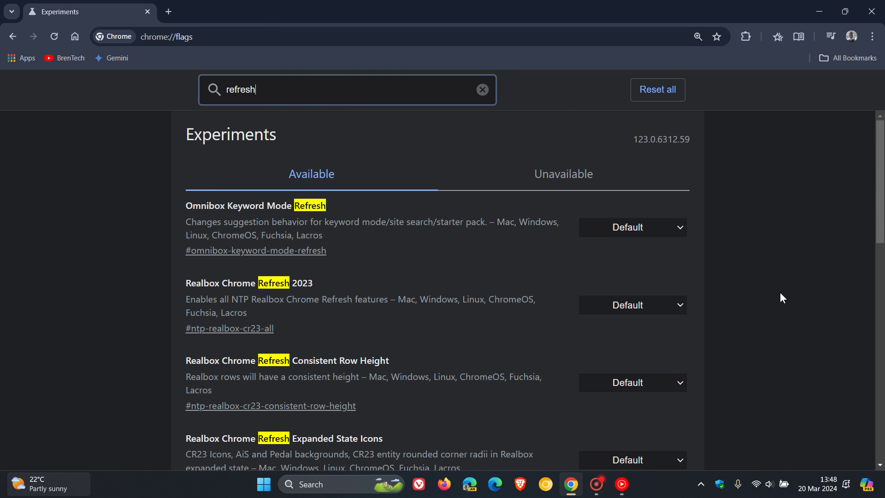
Step: Disable Omnibox Keyword Mode Refresh, Realbox Chrome Refresh 2023, Consistent Row Height, Expanded State Icons and Layout
{"action": "left_click", "coordinate": [654, 231]}
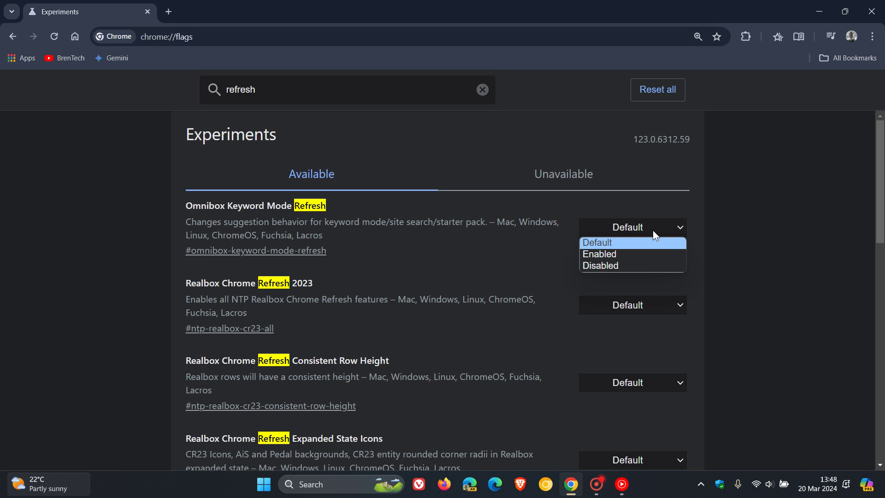
{"action": "left_click", "coordinate": [644, 266]}
{"action": "left_click", "coordinate": [671, 307]}
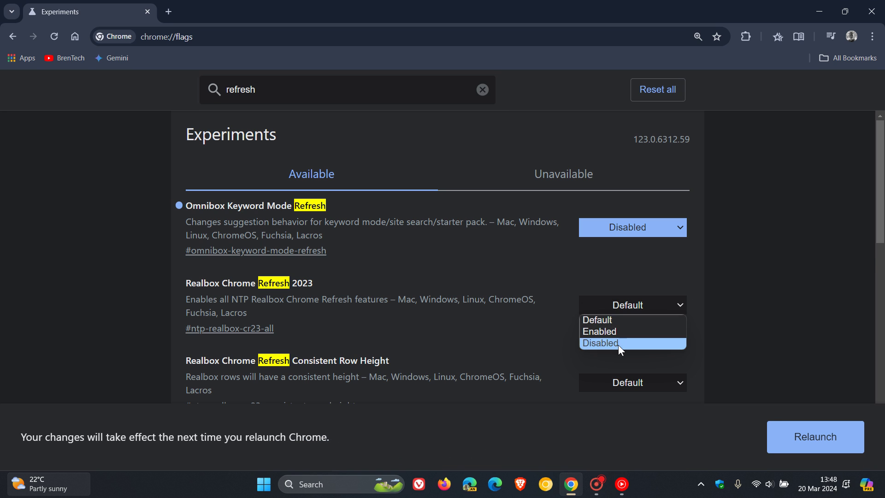
{"action": "left_click", "coordinate": [618, 344]}
{"action": "scroll", "coordinate": [697, 258], "scroll_direction": "down", "scroll_amount": 2}
{"action": "left_click", "coordinate": [647, 216]}
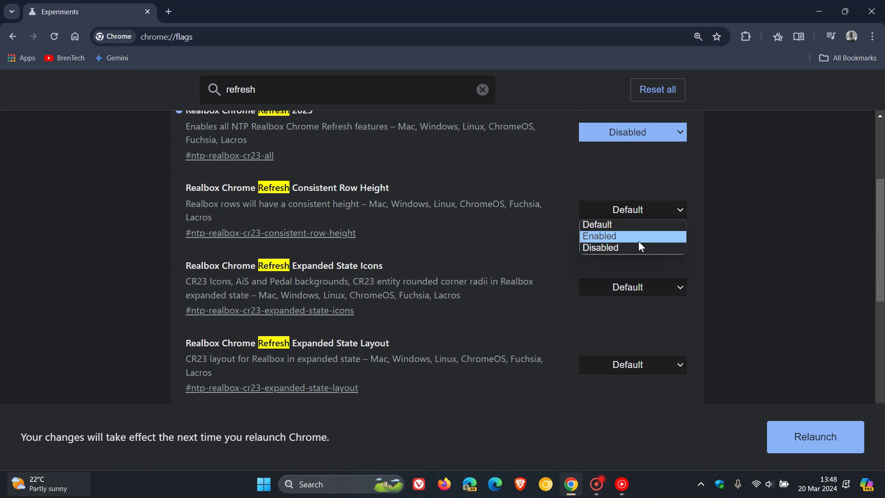
{"action": "left_click", "coordinate": [640, 246]}
{"action": "scroll", "coordinate": [726, 222], "scroll_direction": "down", "scroll_amount": 2}
{"action": "left_click", "coordinate": [644, 173]}
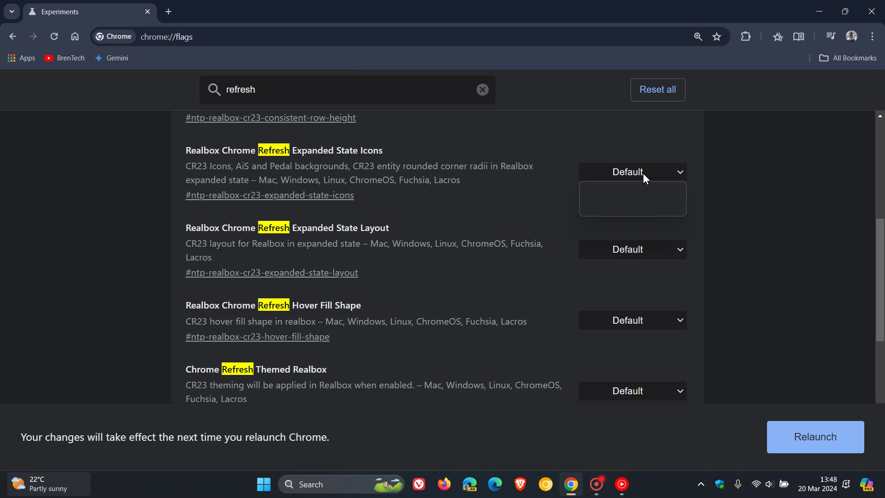
{"action": "left_click", "coordinate": [634, 205]}
{"action": "scroll", "coordinate": [752, 217], "scroll_direction": "up", "scroll_amount": 1}
{"action": "scroll", "coordinate": [752, 217], "scroll_direction": "down", "scroll_amount": 1}
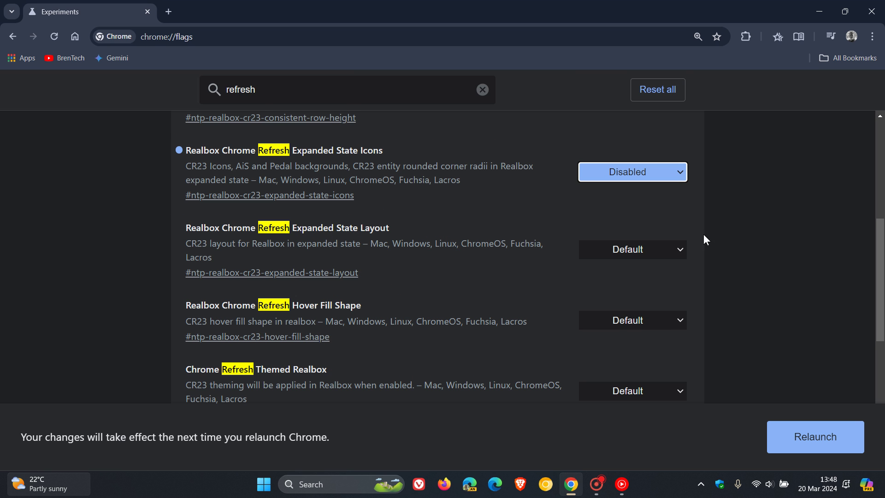
{"action": "left_click", "coordinate": [641, 247]}
{"action": "left_click", "coordinate": [630, 285]}
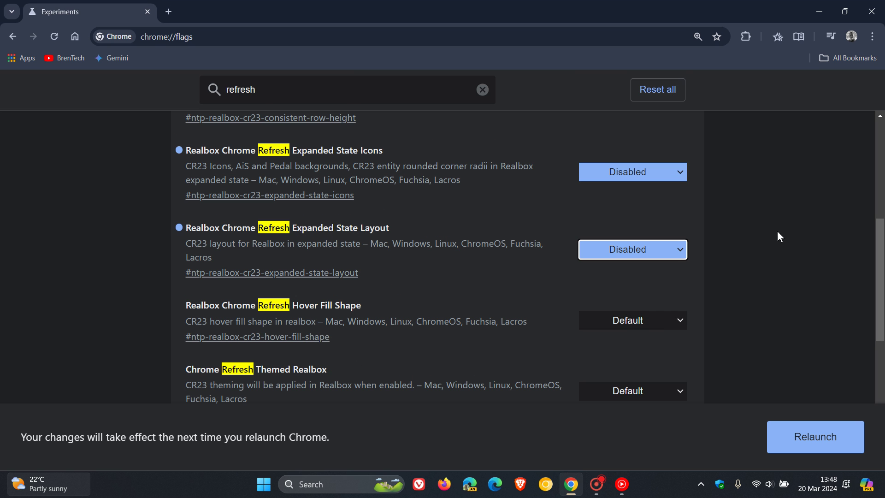
{"action": "scroll", "coordinate": [748, 248], "scroll_direction": "down", "scroll_amount": 2}
Step: Disable Realbox Hover Fill Shape, Chrome Refresh Themed Realbox and Chrome Refresh 2023
{"action": "left_click", "coordinate": [639, 207]}
{"action": "left_click", "coordinate": [634, 243]}
{"action": "scroll", "coordinate": [752, 220], "scroll_direction": "down", "scroll_amount": 1}
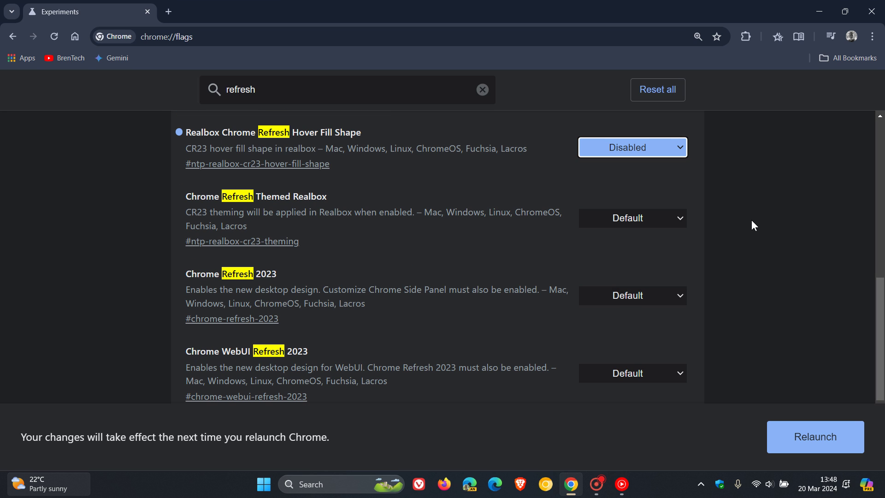
{"action": "left_click", "coordinate": [641, 218]}
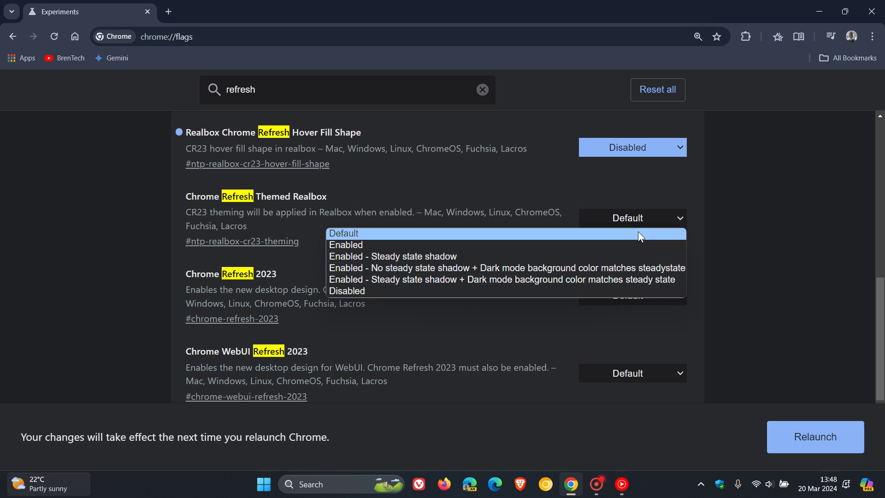
{"action": "left_click", "coordinate": [584, 288]}
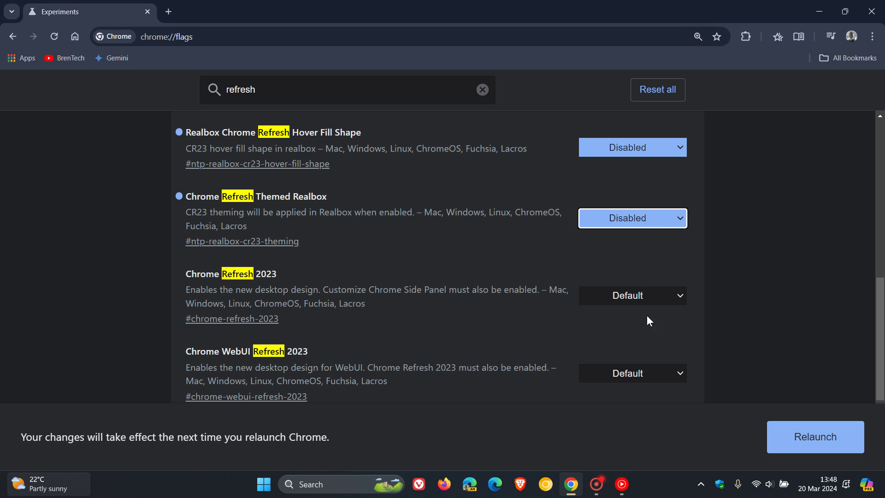
{"action": "left_click", "coordinate": [641, 292]}
{"action": "left_click", "coordinate": [624, 345]}
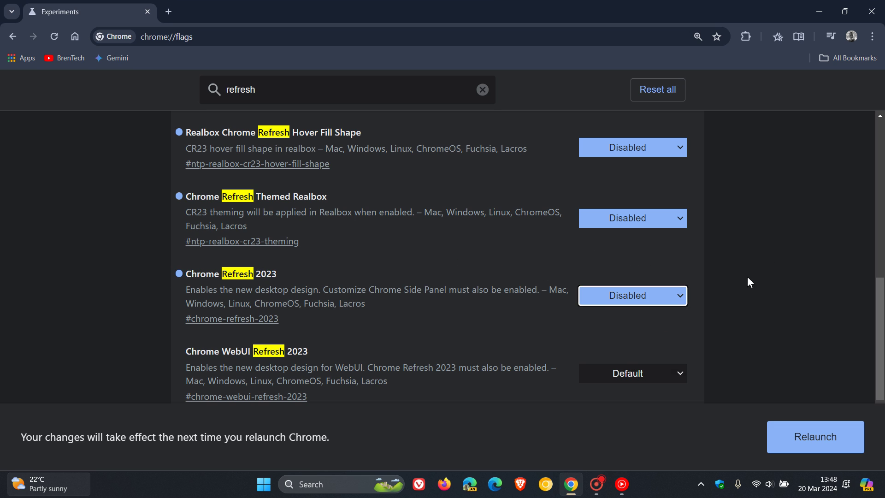
{"action": "scroll", "coordinate": [748, 282], "scroll_direction": "down", "scroll_amount": 1}
{"action": "scroll", "coordinate": [780, 249], "scroll_direction": "down", "scroll_amount": 1}
Step: Disable Chrome WebUI Refresh 2023, Refresh 2023 New Tab Button and Top Chrome Font Style
{"action": "left_click", "coordinate": [645, 258]}
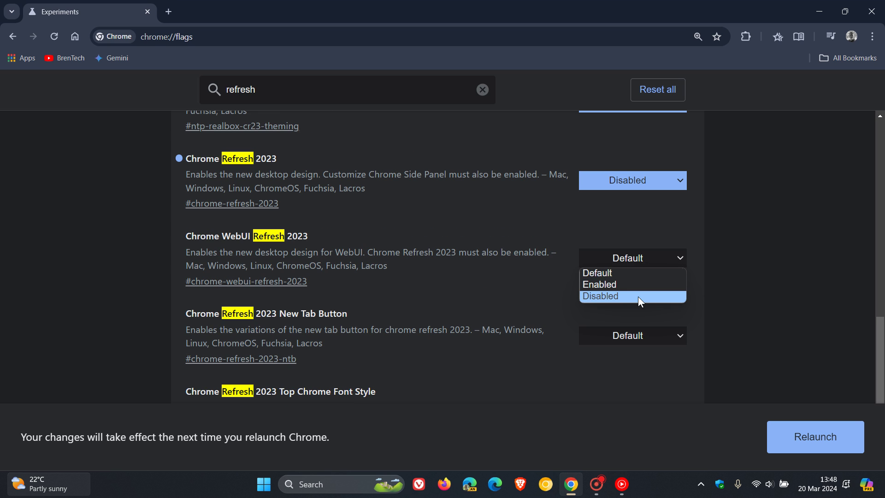
{"action": "left_click", "coordinate": [638, 297]}
{"action": "scroll", "coordinate": [747, 261], "scroll_direction": "down", "scroll_amount": 1}
{"action": "left_click", "coordinate": [634, 274]}
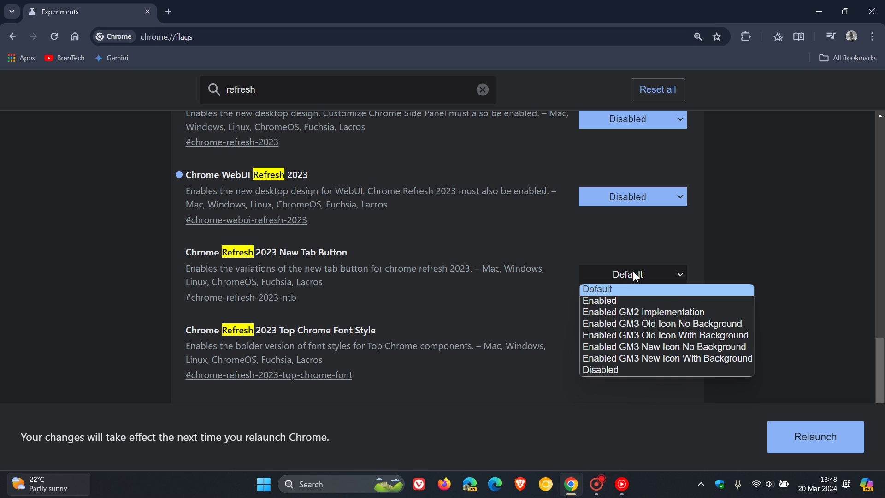
{"action": "left_click", "coordinate": [638, 370]}
{"action": "left_click", "coordinate": [636, 349]}
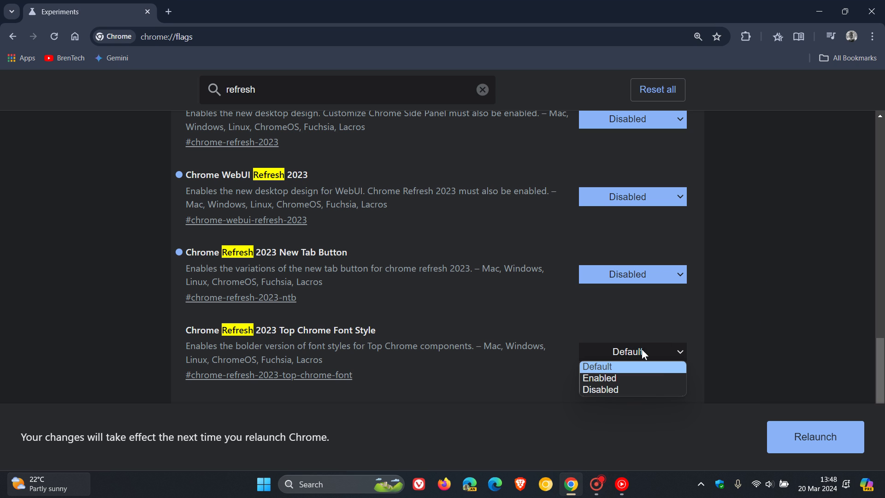
{"action": "left_click", "coordinate": [634, 391]}
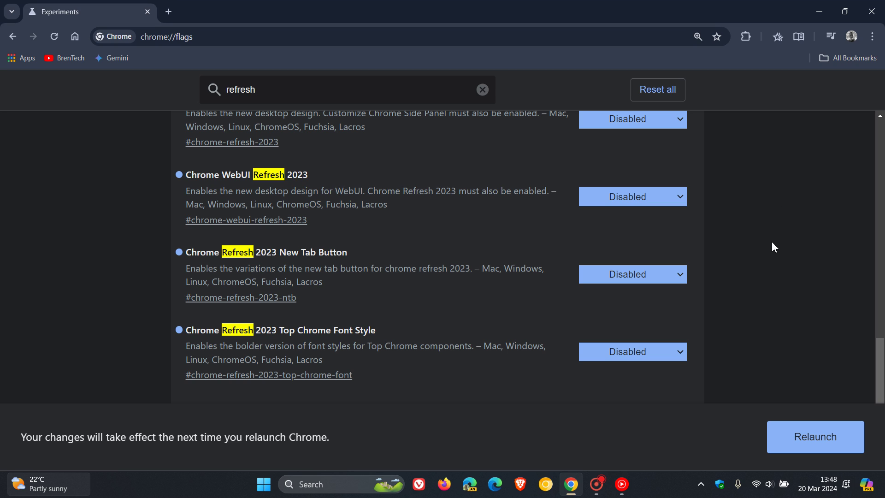
Step: Relaunch Chrome to apply the flags, then return to the Google New Tab page
{"action": "left_click", "coordinate": [802, 441]}
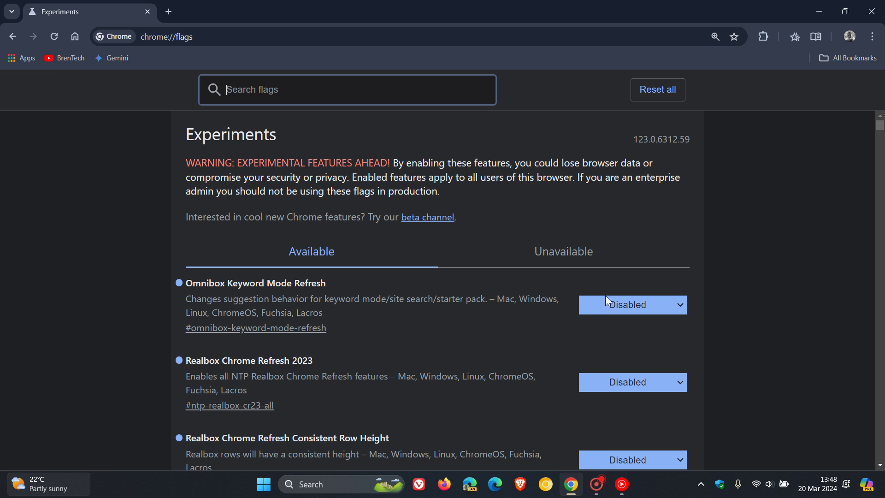
{"action": "scroll", "coordinate": [715, 277], "scroll_direction": "down", "scroll_amount": 2}
{"action": "scroll", "coordinate": [715, 276], "scroll_direction": "down", "scroll_amount": 2}
{"action": "scroll", "coordinate": [716, 277], "scroll_direction": "down", "scroll_amount": 1}
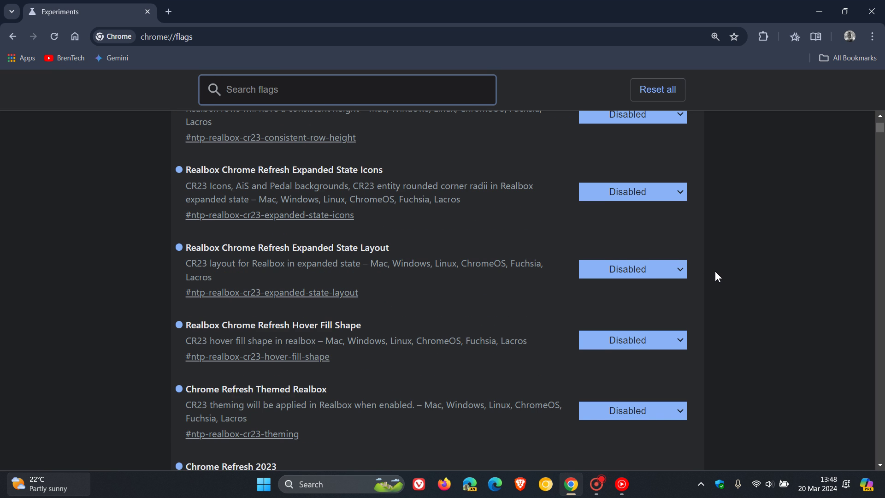
{"action": "scroll", "coordinate": [715, 277], "scroll_direction": "down", "scroll_amount": 5}
{"action": "scroll", "coordinate": [715, 277], "scroll_direction": "down", "scroll_amount": 1}
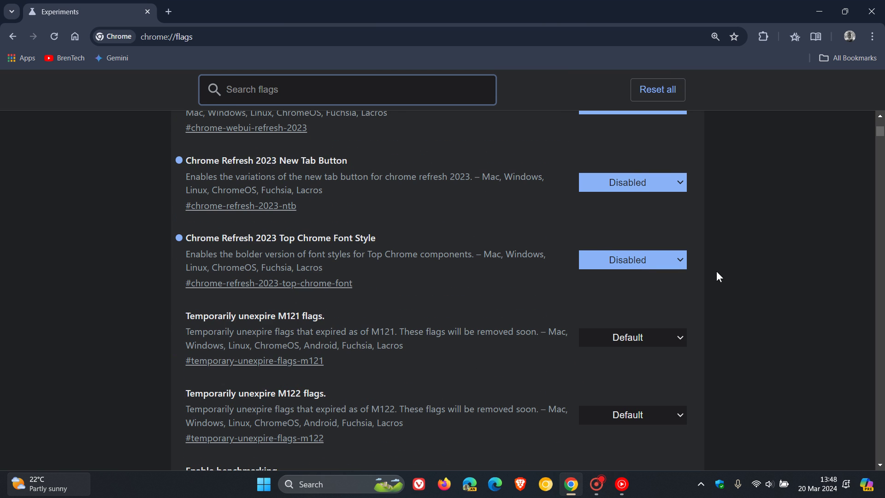
{"action": "left_click", "coordinate": [75, 36]}
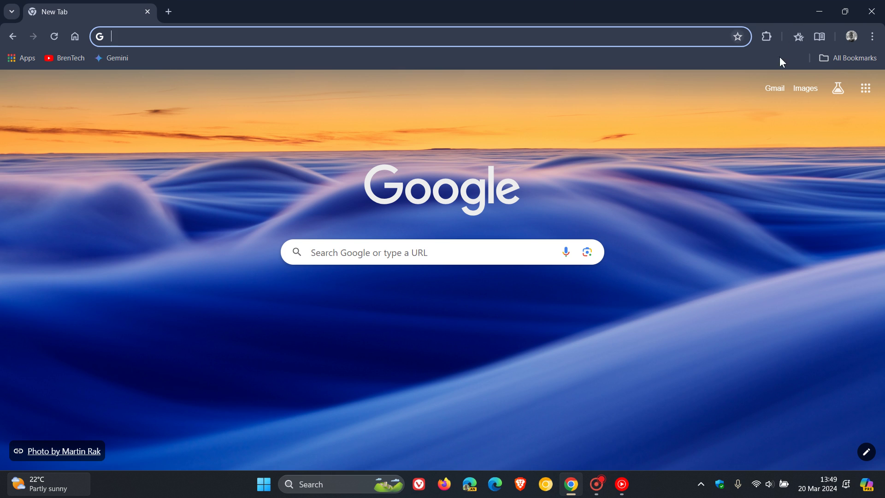
{"action": "left_click", "coordinate": [872, 37]}
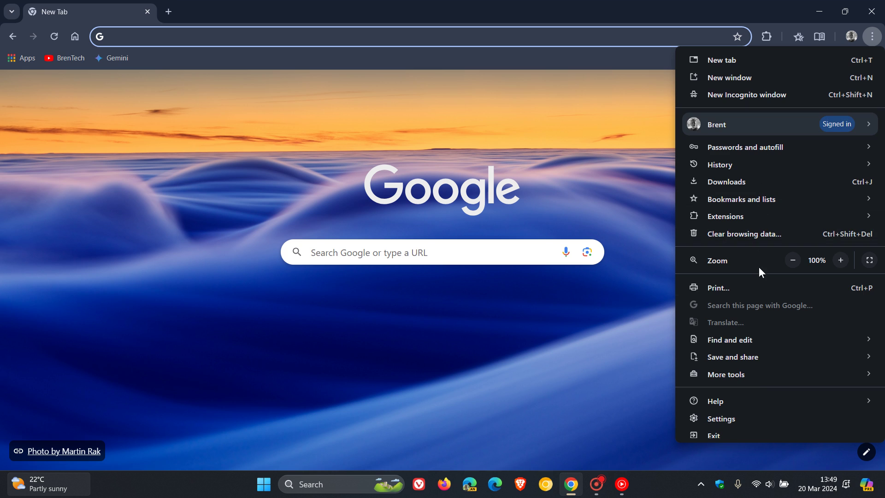
{"action": "left_click", "coordinate": [578, 126]}
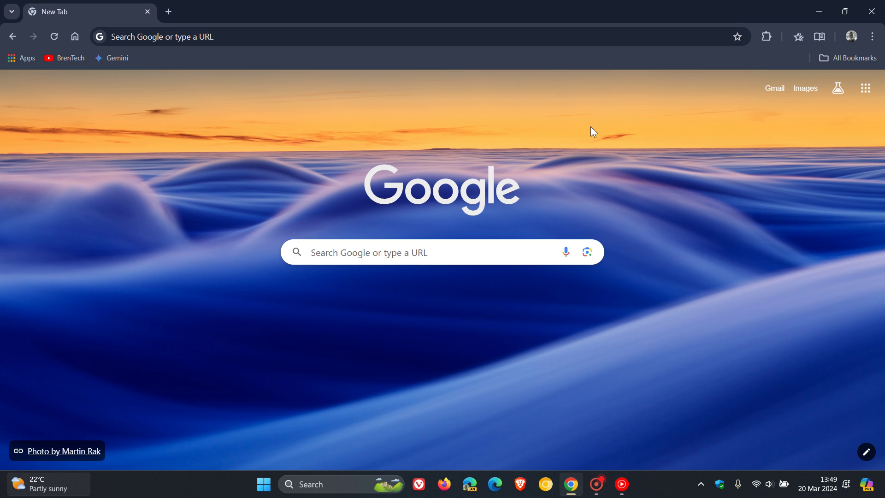
{"action": "left_click", "coordinate": [12, 11]}
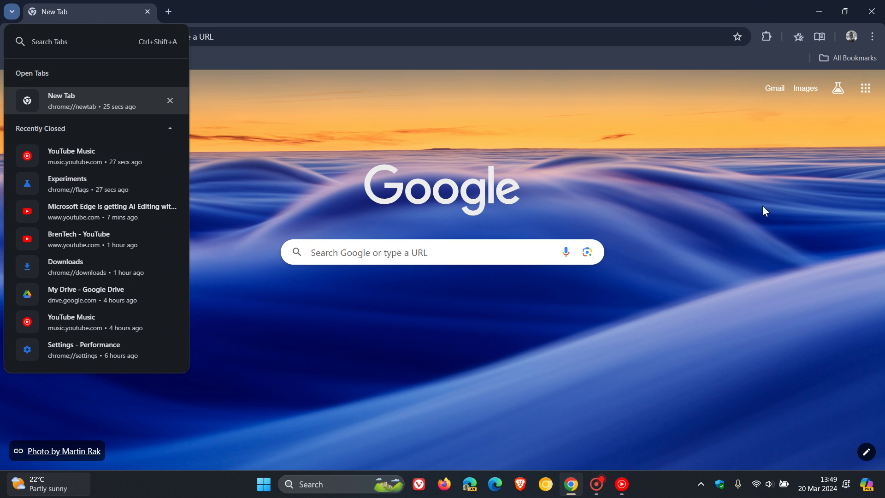
{"action": "left_click", "coordinate": [766, 218]}
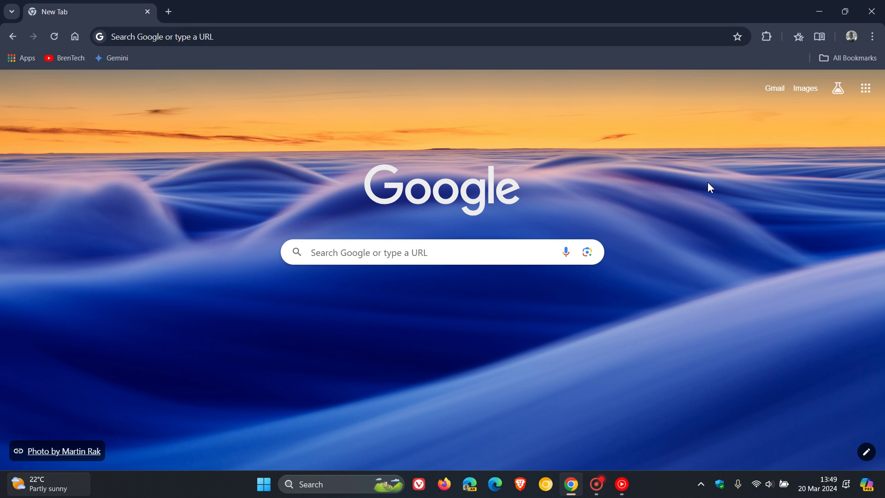